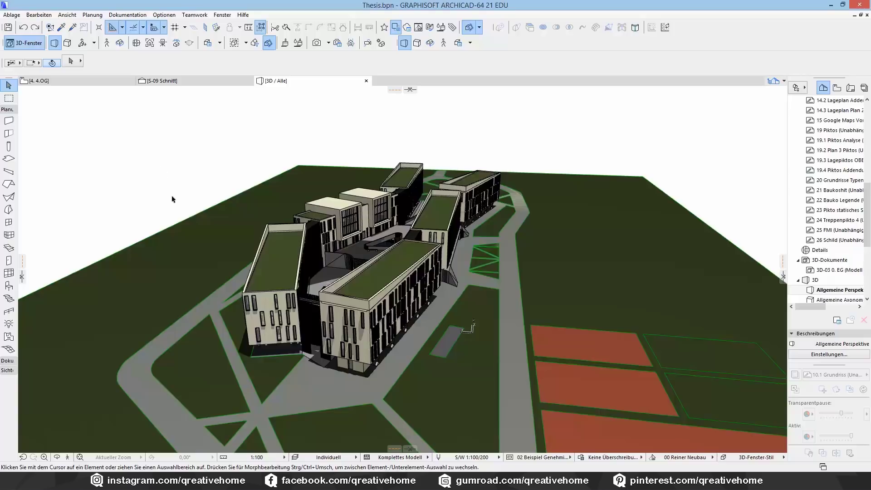
Cut the 3D model with a vertical cutting plane running lengthwise through the nearest building on the west side, and confirm the cut
middle_click_drag(171, 195, 326, 199, "shift")
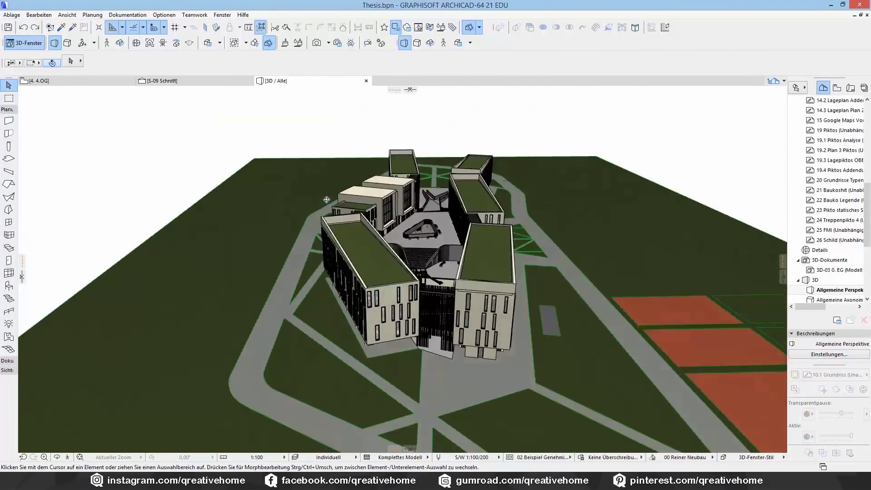
left_click(269, 44)
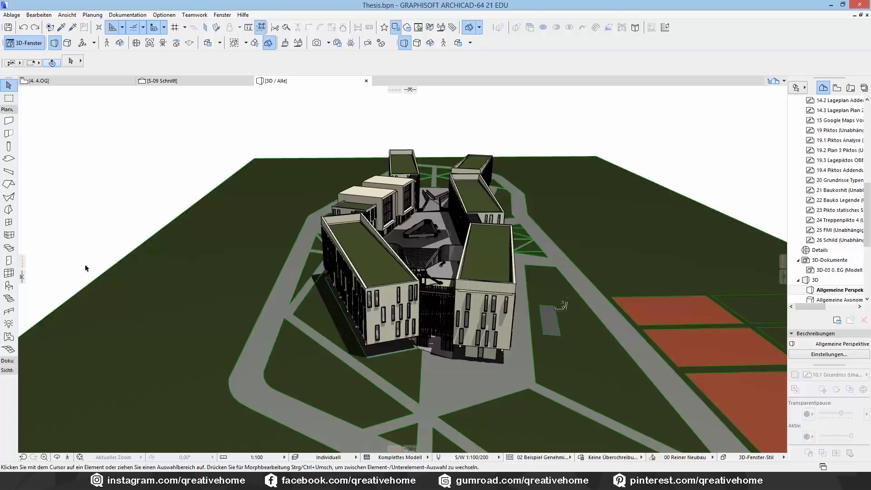
left_click_drag(22, 277, 346, 284)
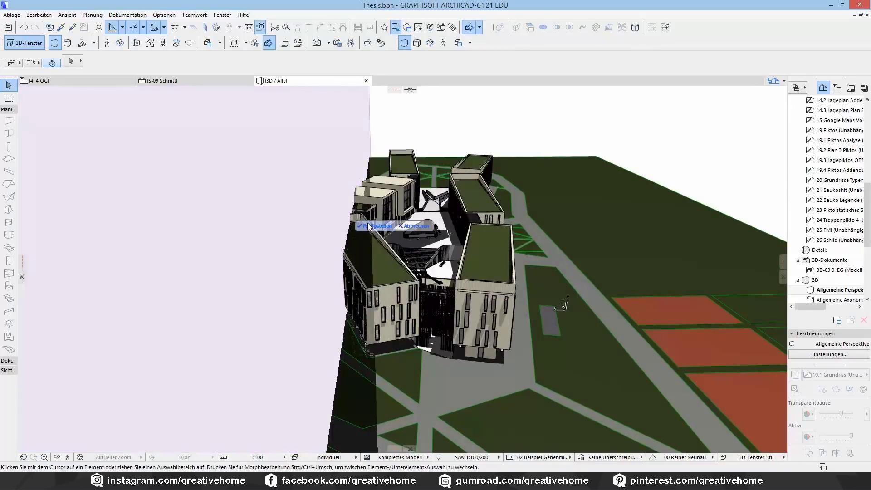
left_click(367, 226)
middle_click_drag(235, 252, 245, 291, "shift")
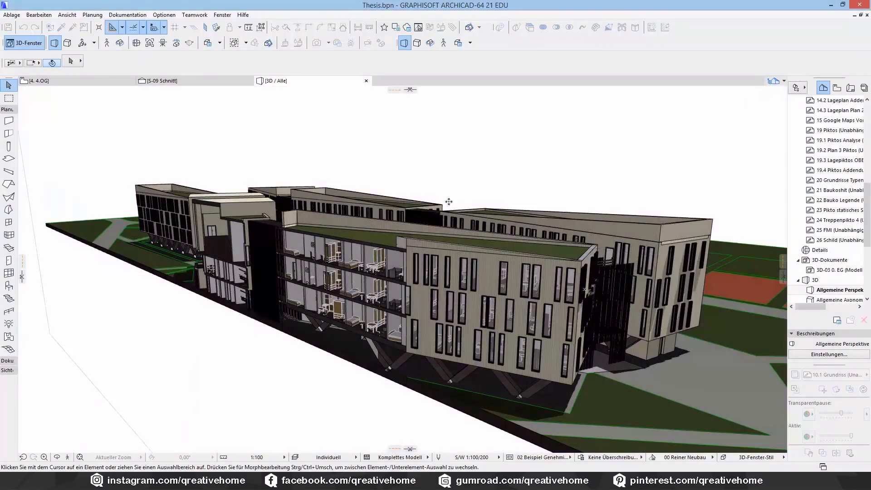
Delete the vertical cutting plane to restore the complete model in the 3D view
left_click(64, 353)
left_click_drag(64, 353, 24, 279)
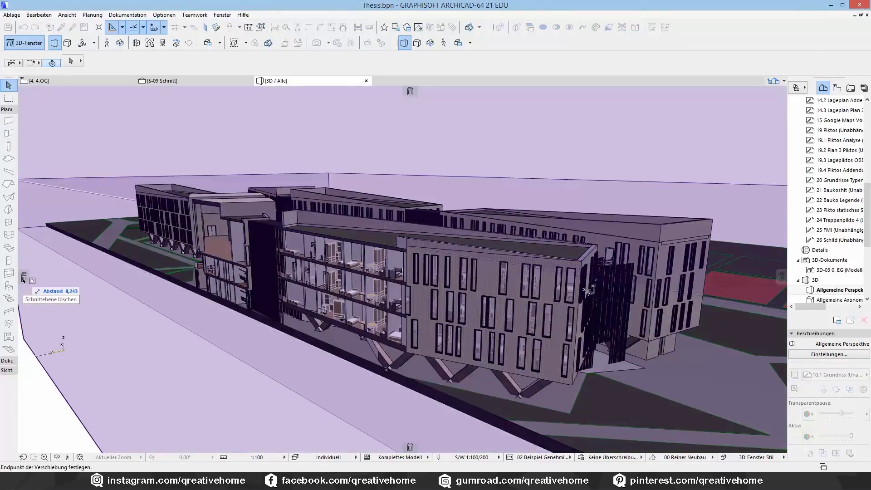
left_click(24, 278)
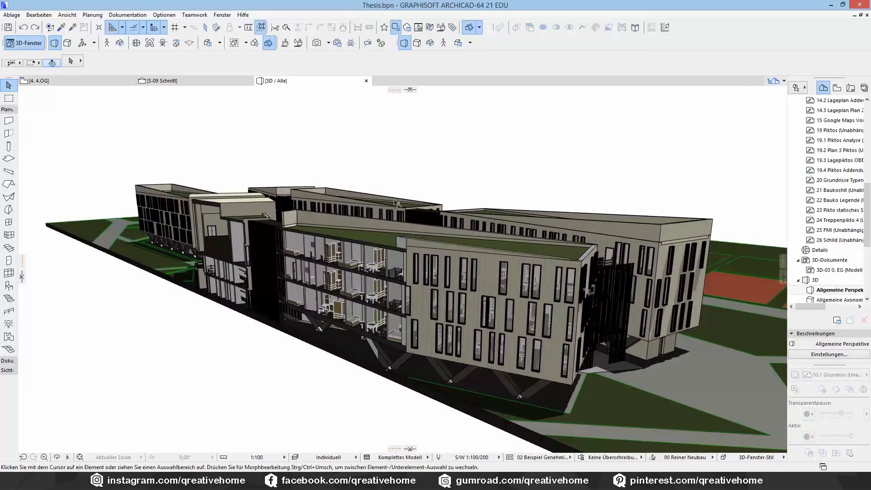
middle_click_drag(355, 149, 327, 180, "shift")
scroll(360, 201, "up", 5)
scroll(361, 201, "down", 5)
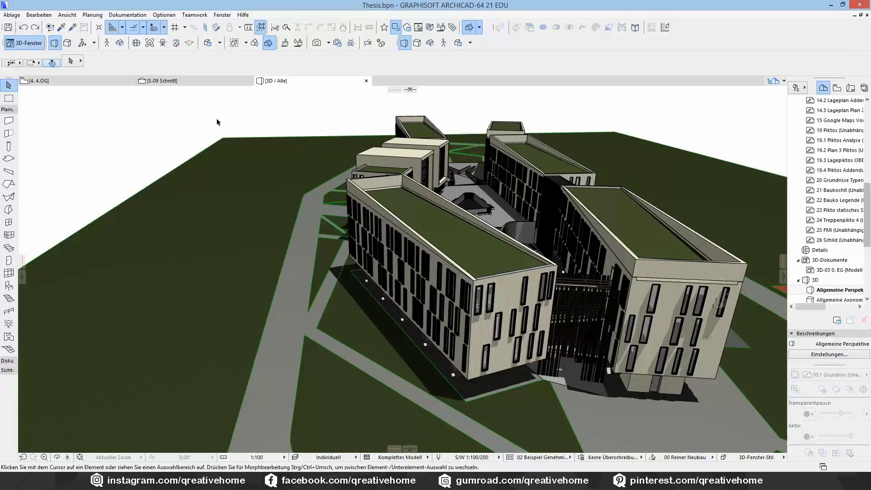
Open the 4.OG floor plan from the project's storeys
left_click_drag(867, 220, 867, 143)
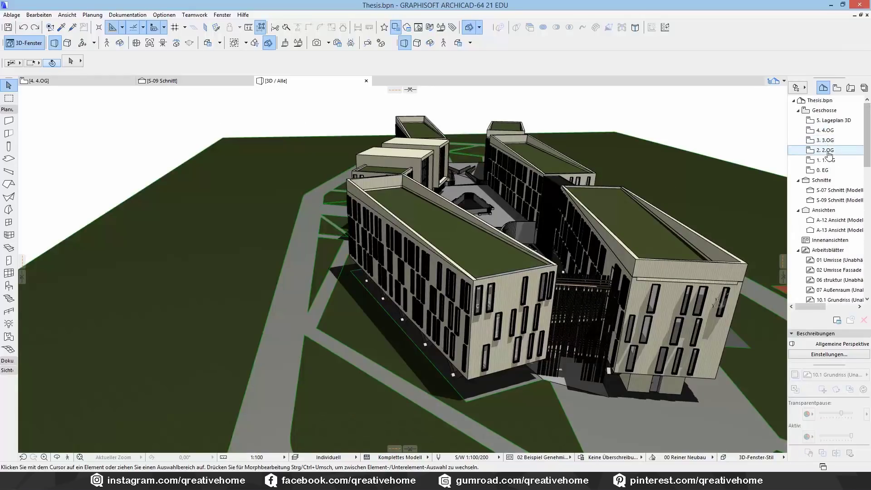
left_click(829, 131)
double_click(828, 131)
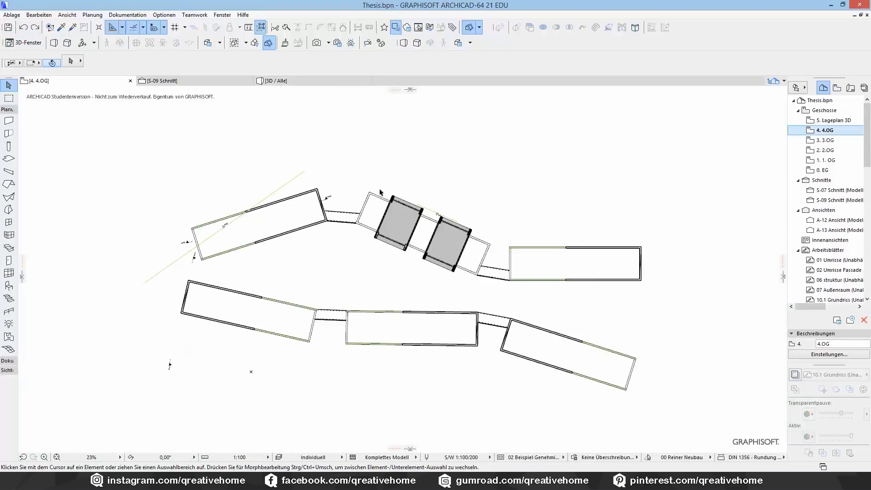
scroll(298, 214, "up", 2)
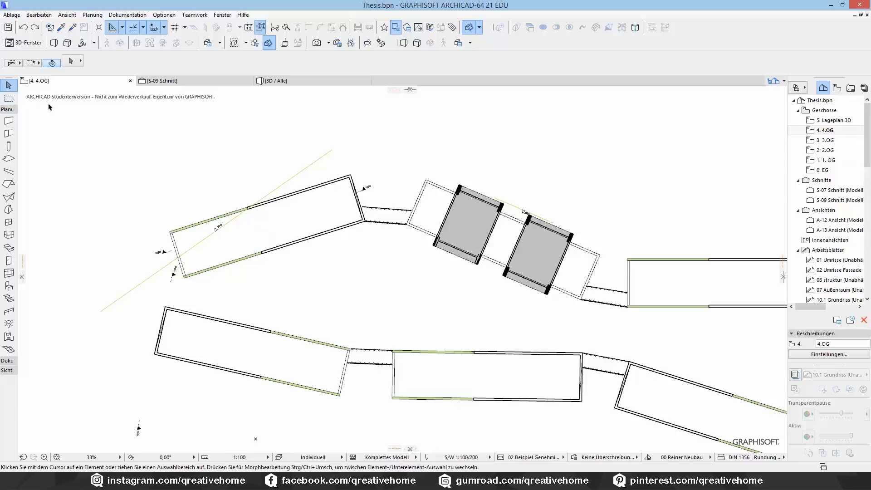
Set the Marquee tool to a polygonal outline limited to the current storey
left_click(9, 98)
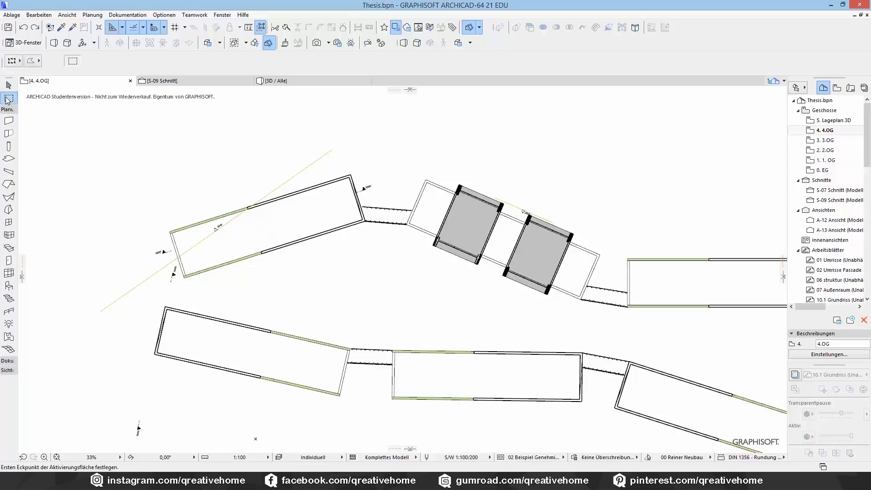
left_click(34, 61)
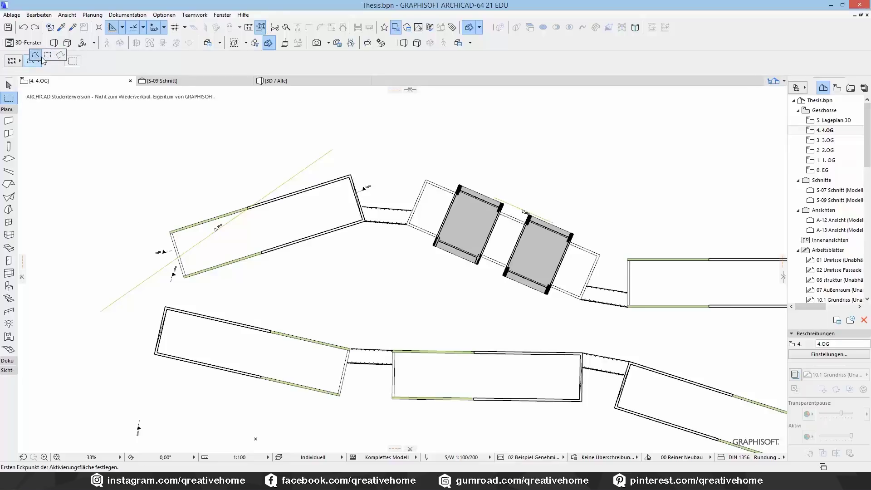
left_click(15, 62)
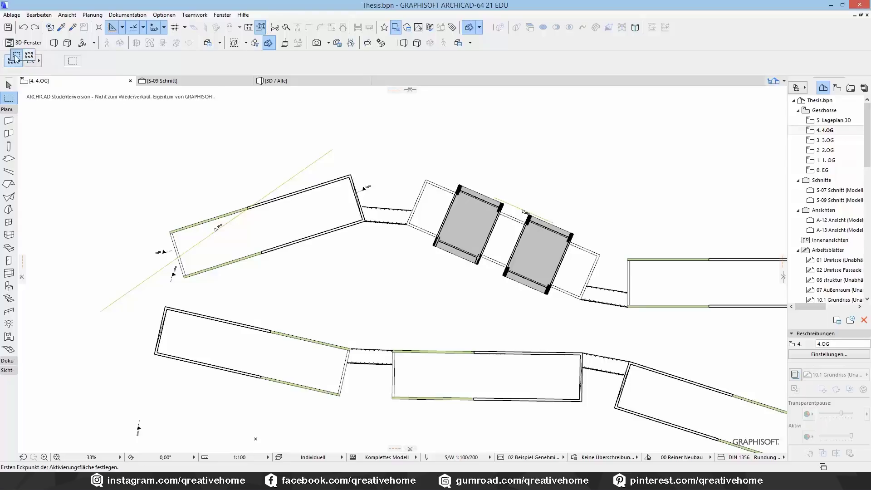
left_click(31, 56)
left_click(12, 60)
left_click(30, 61)
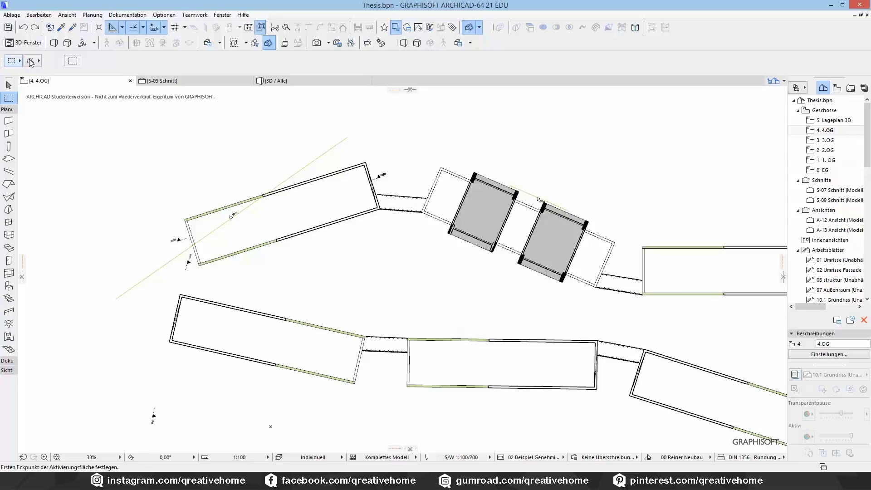
Draw a seven-corner marquee around the western buildings, crossing the two middle ones, and show the marked area in 3D
scroll(160, 190, "down", 3)
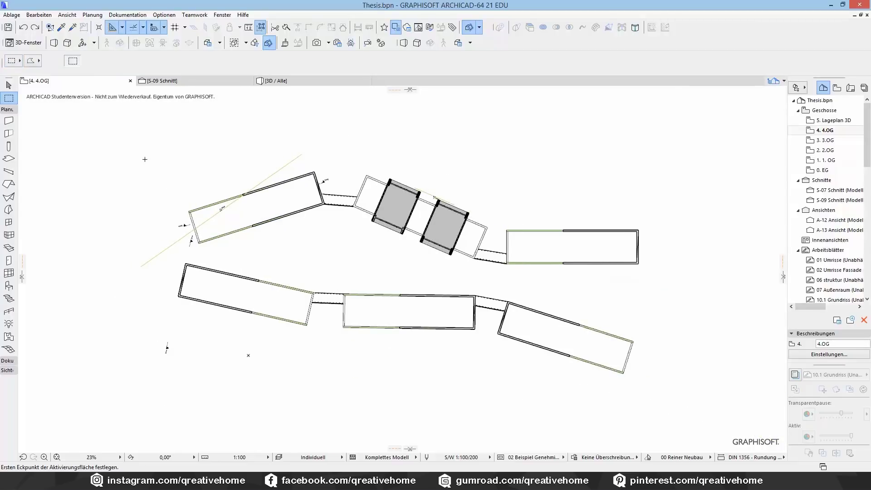
left_click(171, 173)
left_click(138, 343)
left_click(350, 388)
left_click(419, 353)
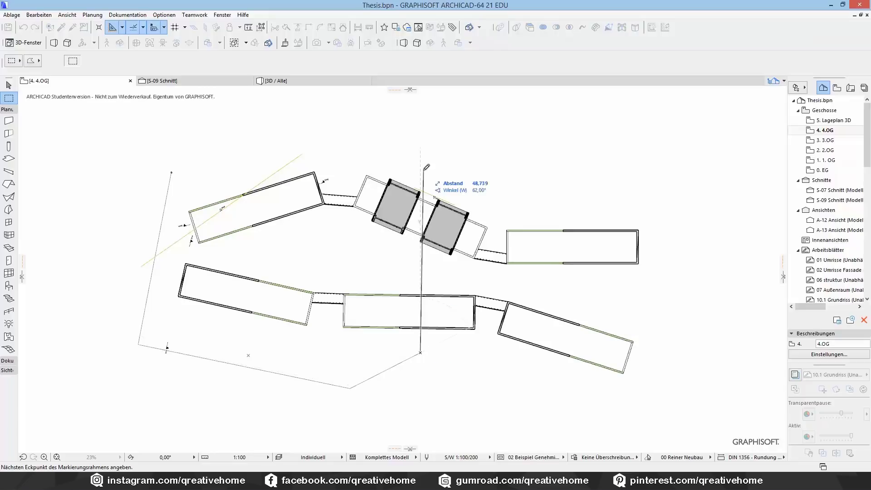
left_click(407, 253)
left_click(451, 137)
left_click(277, 109)
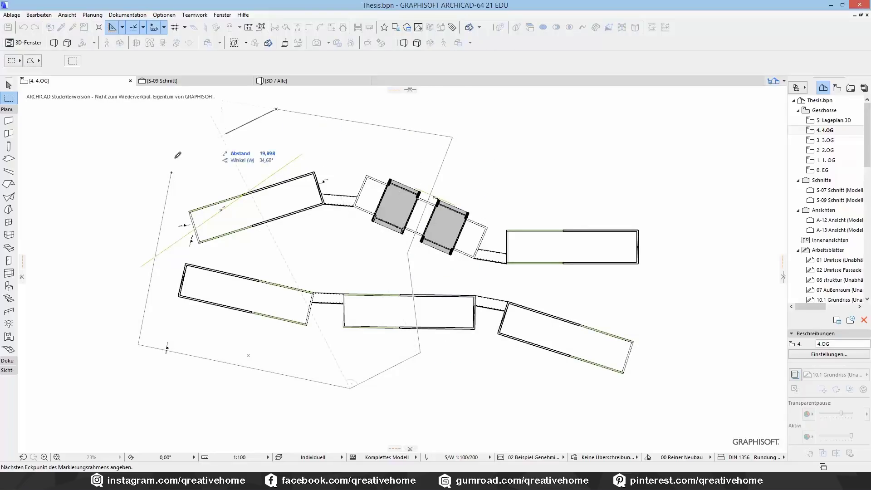
left_click(171, 171)
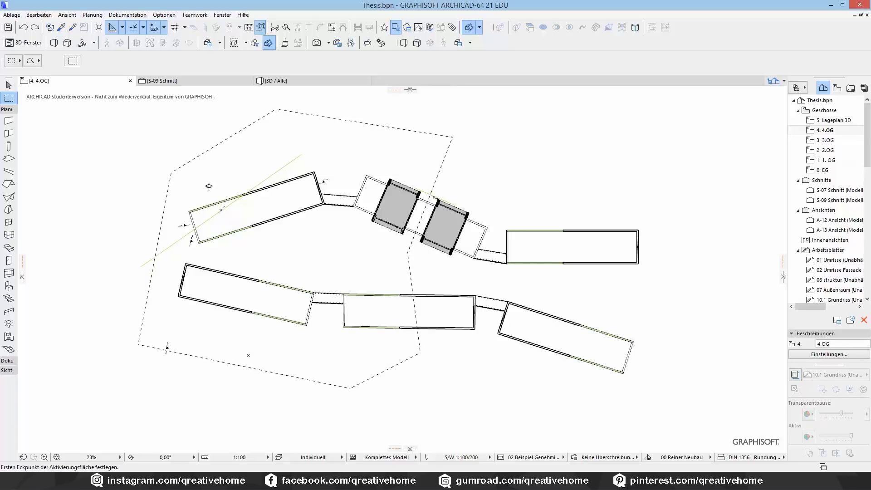
key("F5")
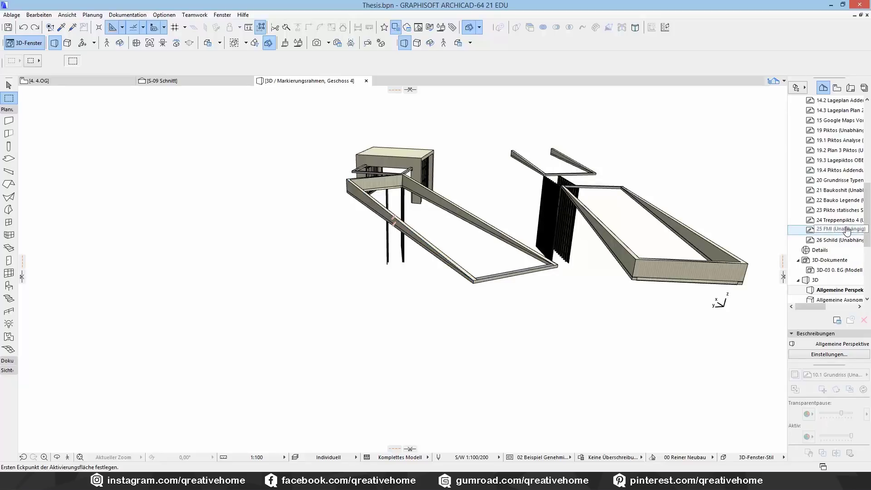
left_click_drag(867, 211, 868, 131)
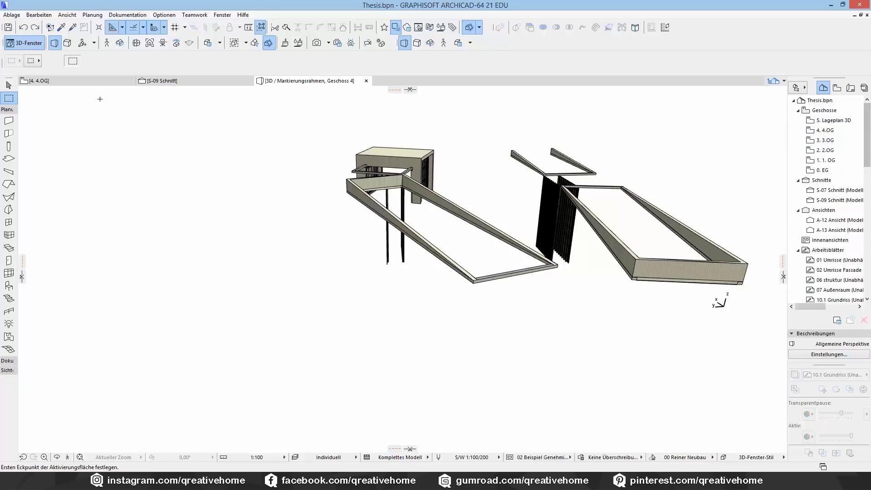
Switch the marquee on the 4.OG plan to cover all storeys and show the marked area in 3D again
left_click(79, 80)
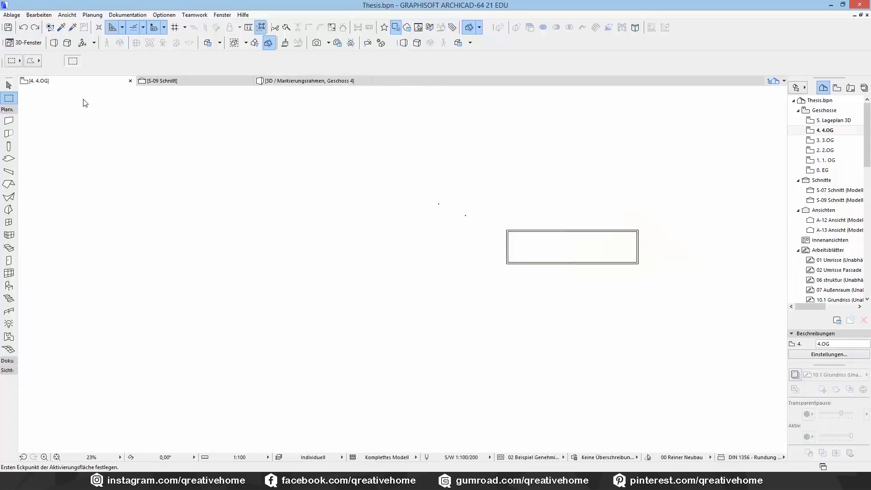
left_click(13, 62)
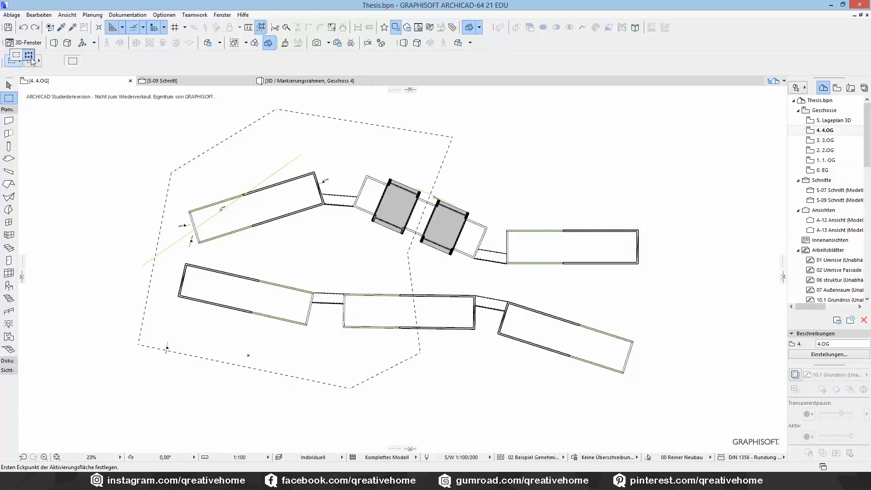
left_click(28, 58)
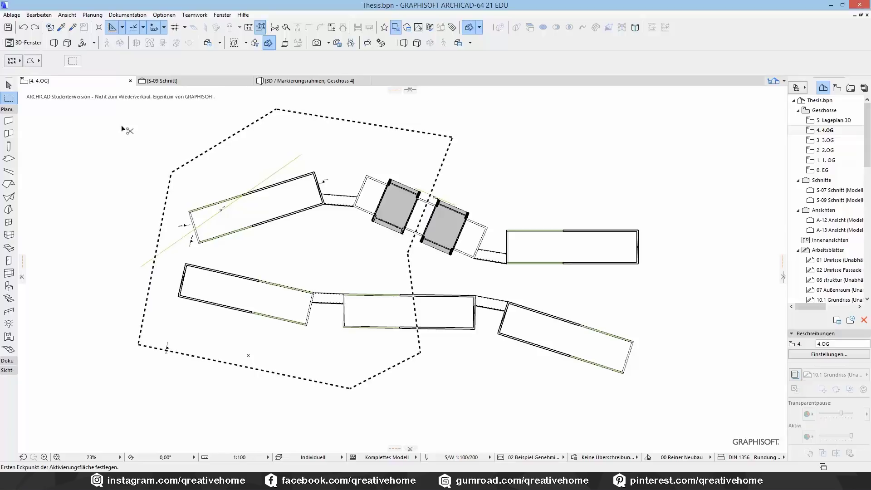
key("F5")
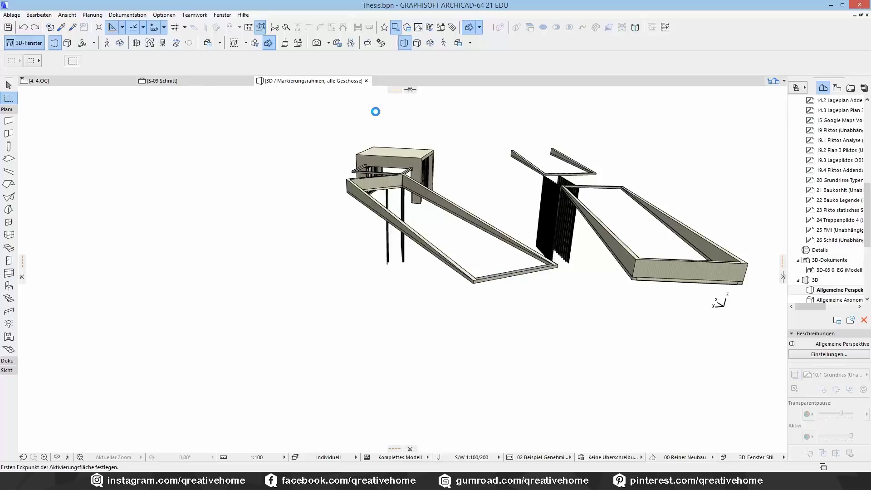
Examine the cut faces, room interiors and courtyard of the marked buildings from several angles in 3D
middle_click_drag(507, 247, 569, 252, "shift")
scroll(499, 276, "up", 5)
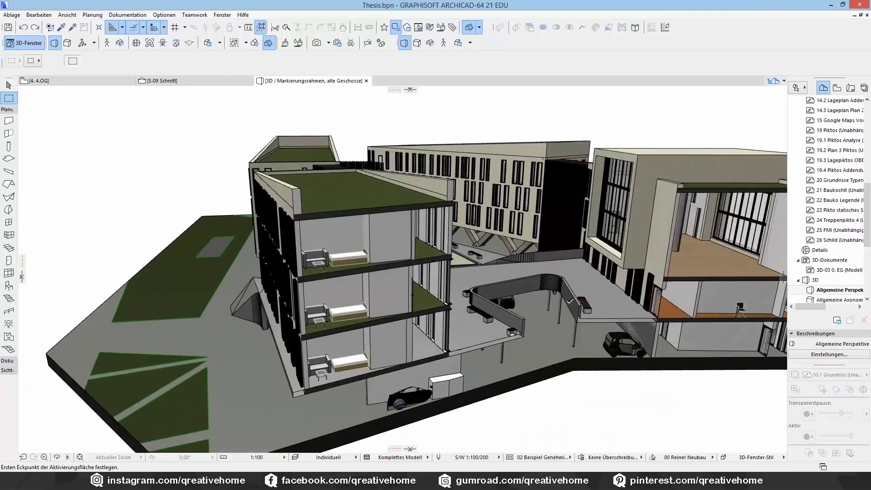
middle_click_drag(570, 300, 470, 319, "shift")
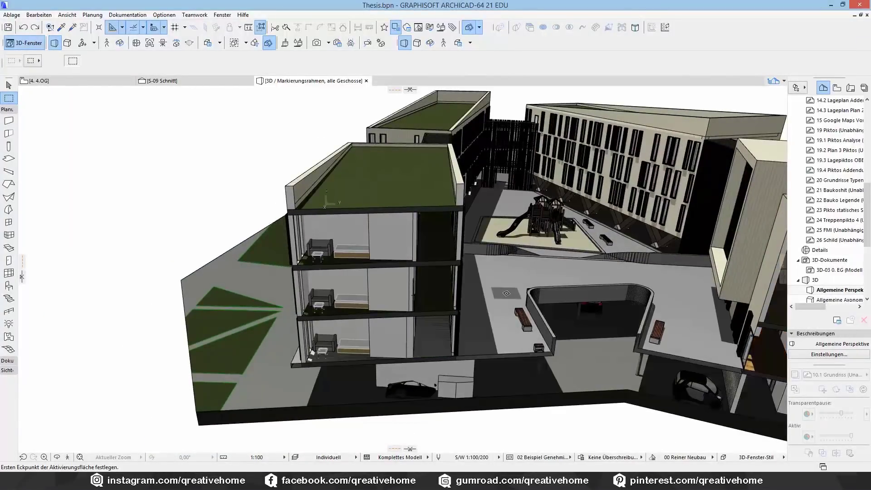
scroll(474, 288, "up", 2)
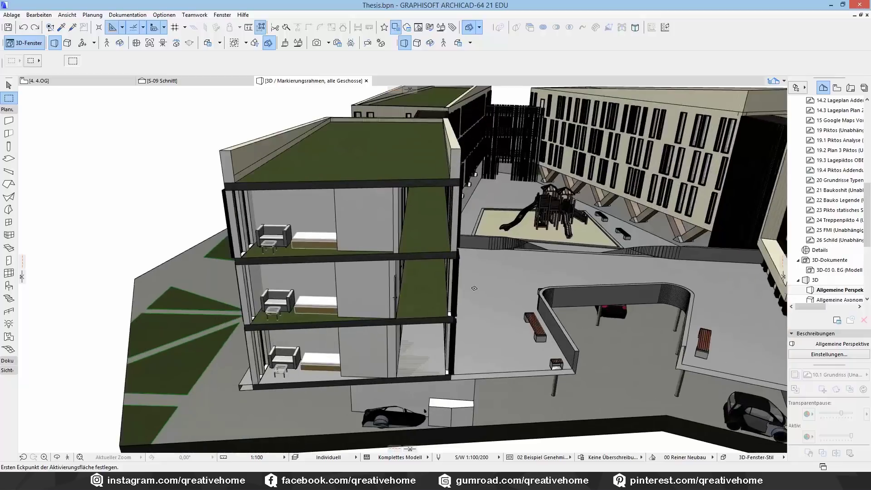
middle_click_drag(474, 288, 582, 296, "shift")
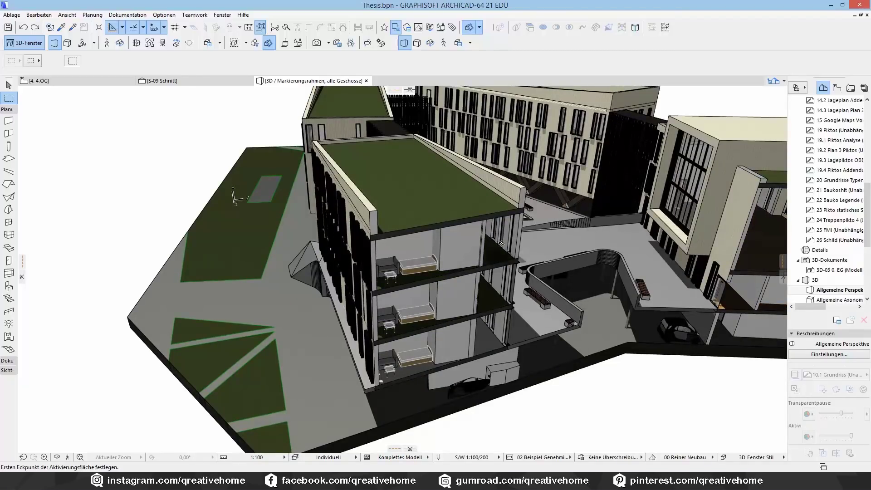
middle_click_drag(235, 196, 193, 107, "shift")
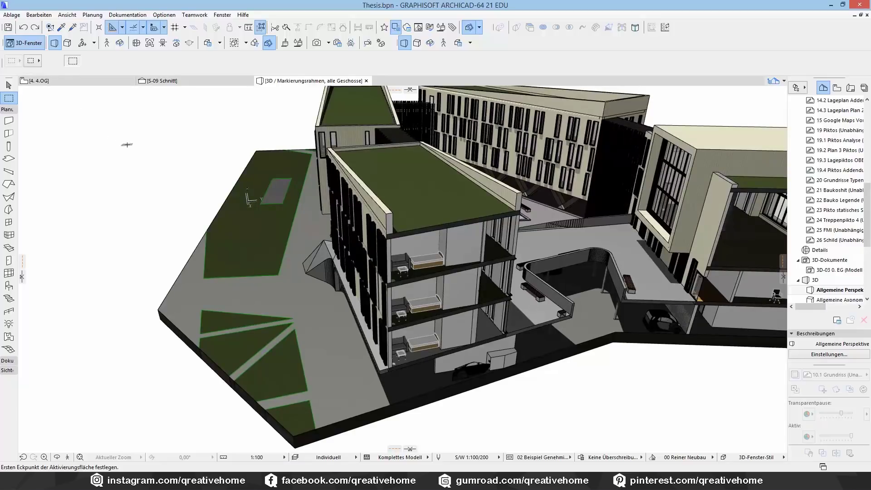
middle_click_drag(195, 159, 180, 184, "shift")
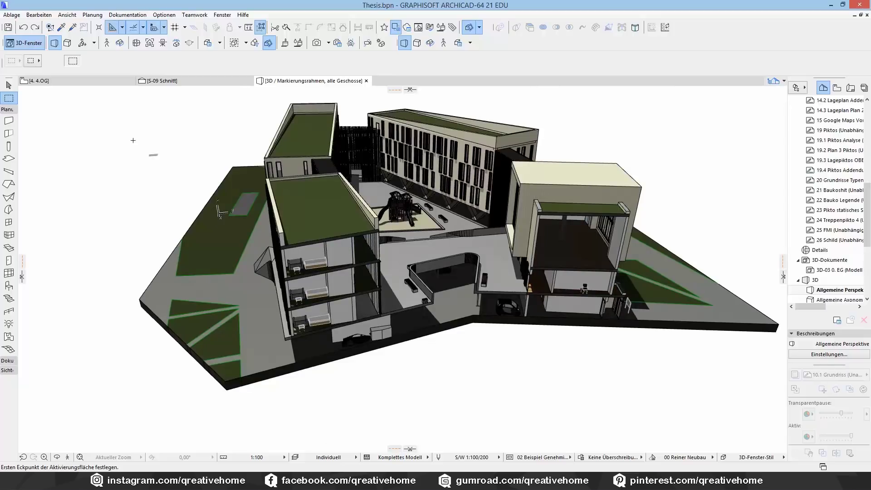
Return to the 4.OG floor plan with the selection Arrow active and remove the marquee
left_click(9, 85)
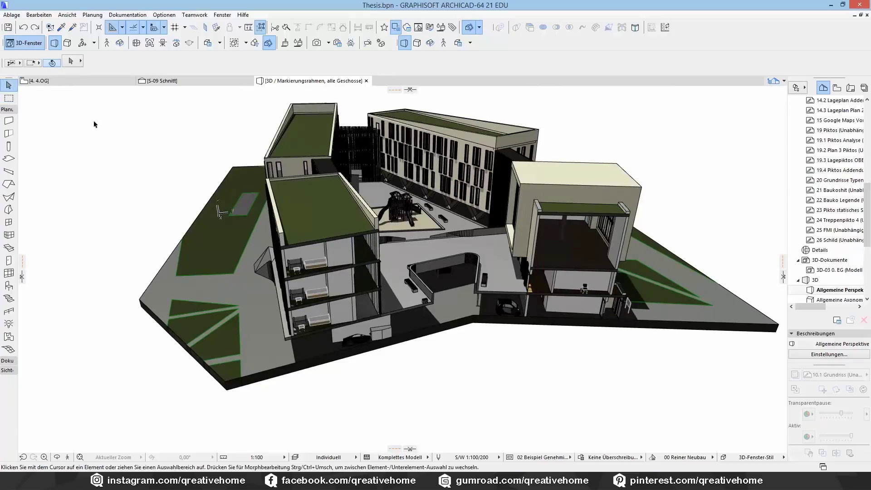
left_click(94, 83)
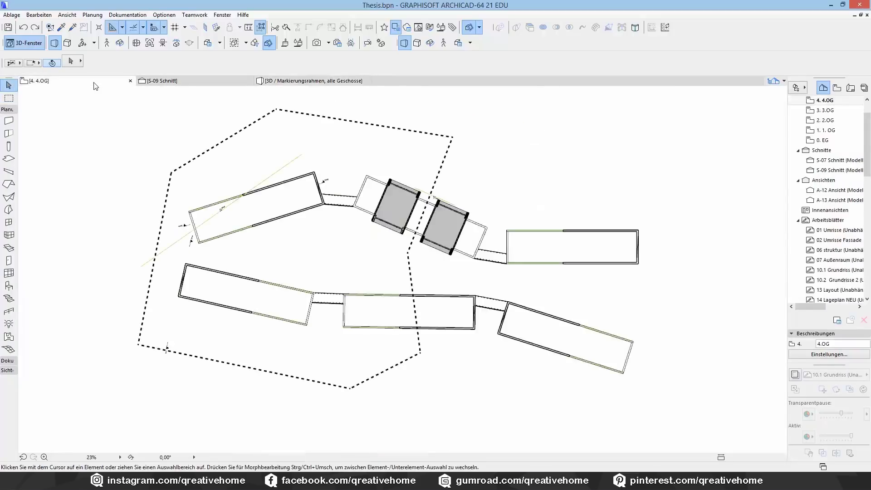
key("Escape")
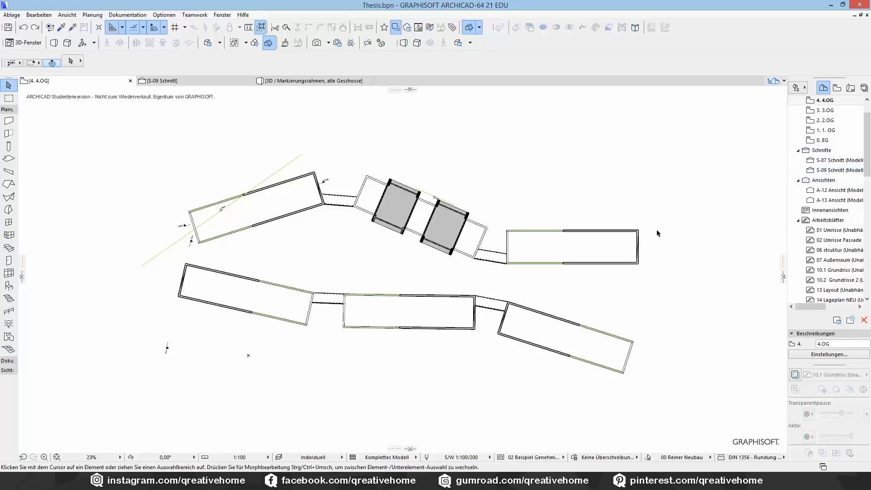
View section S-09 Schnitt, and return to the 3D view of the whole model
double_click(838, 172)
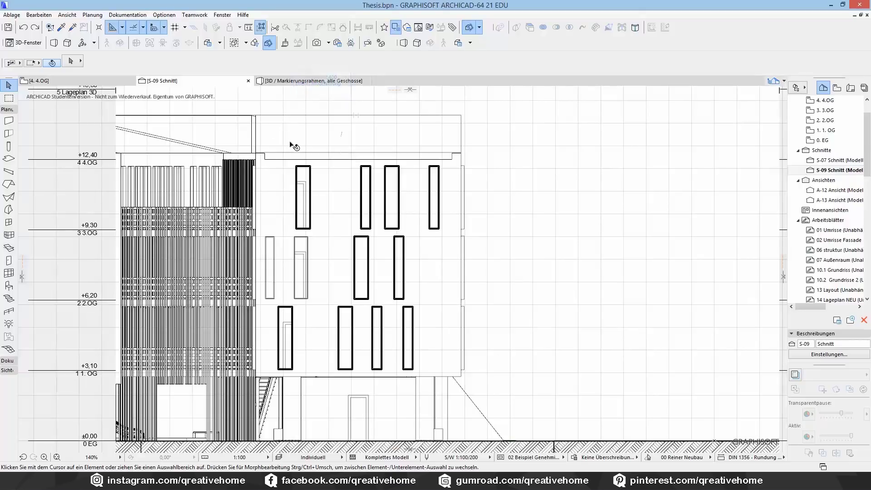
left_click(302, 81)
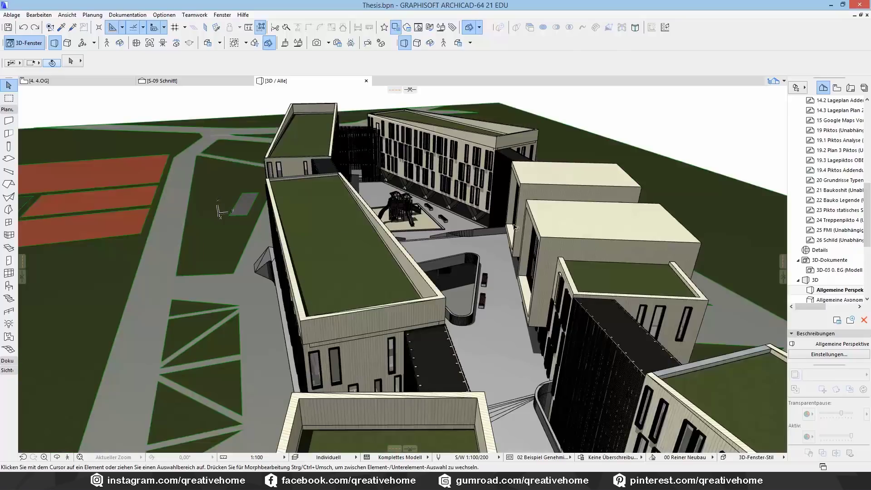
Make the hidden MorphX layer visible in the model's layer settings and apply the change
middle_click_drag(516, 228, 497, 272, "shift")
middle_click_drag(432, 269, 418, 271, "shift")
middle_click_drag(507, 329, 402, 265, "shift")
key("ctrl+l")
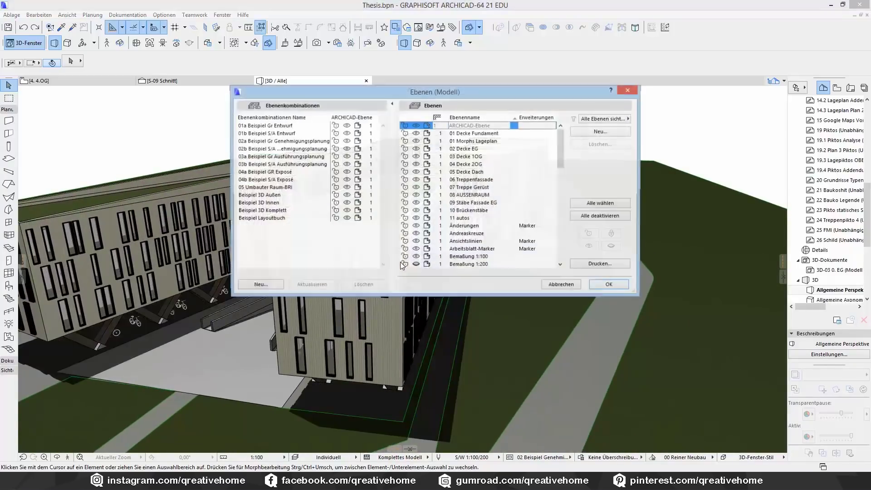
scroll(444, 213, "down", 10)
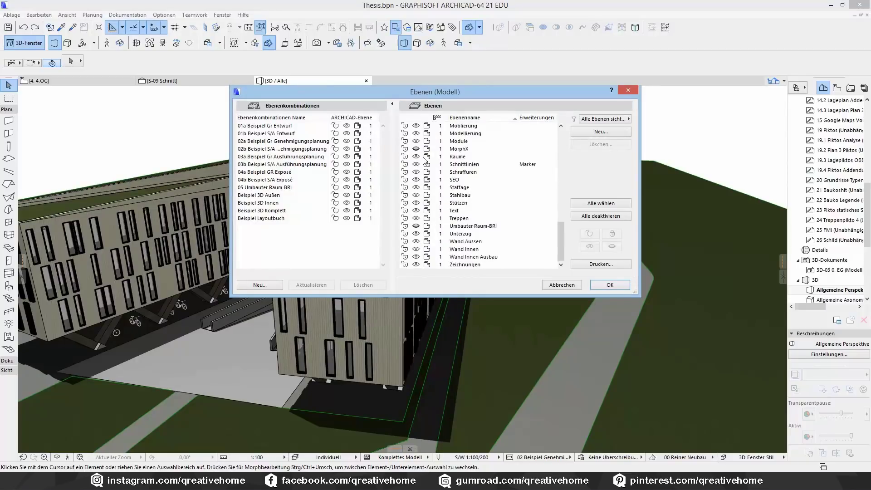
left_click(416, 149)
left_click(609, 285)
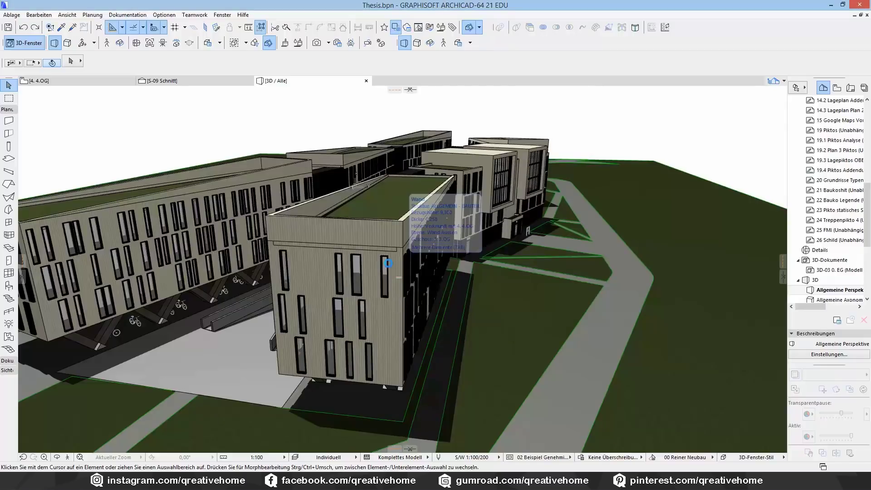
Select every element in the 3D view except the stepped grey morph at the building's corner
left_click_drag(479, 148, 515, 249)
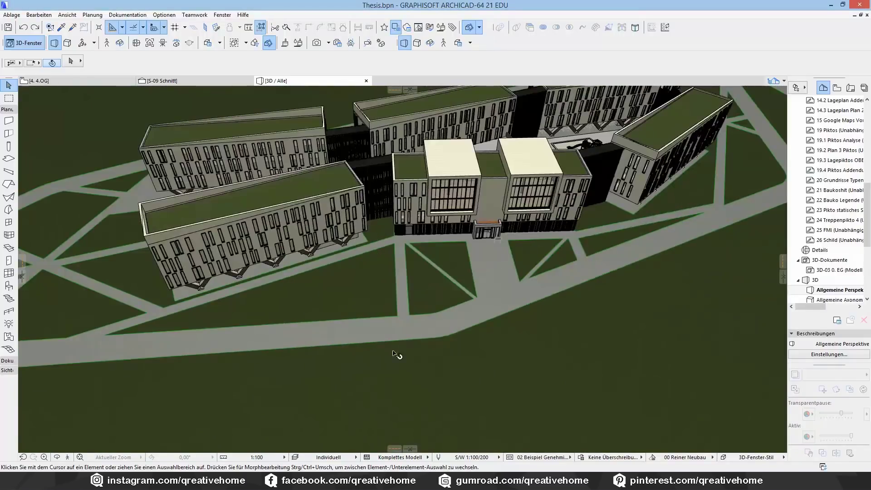
left_click_drag(487, 279, 492, 237)
left_click_drag(579, 173, 509, 243)
left_click_drag(434, 295, 417, 307)
scroll(453, 306, "up", 5)
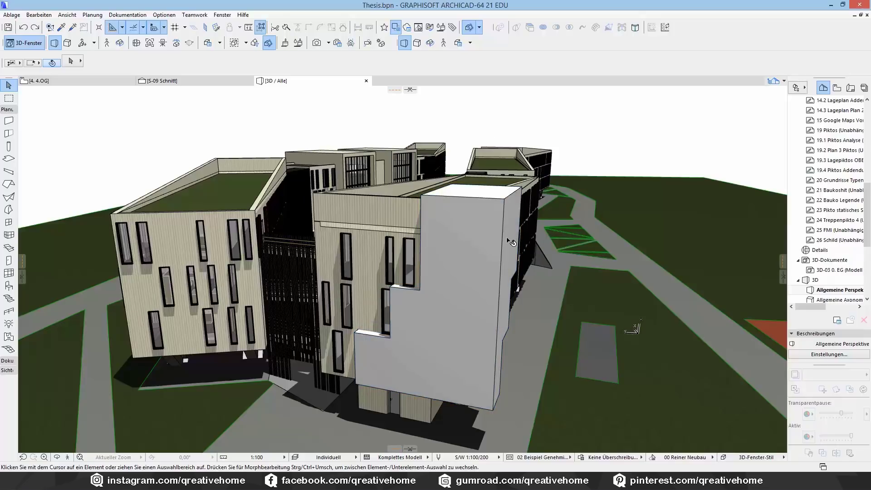
middle_click_drag(517, 292, 454, 286, "shift")
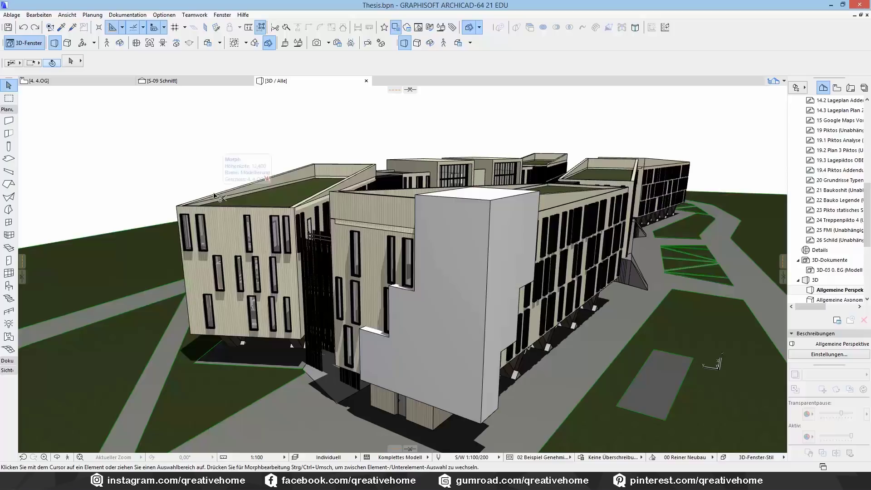
key("ctrl+a")
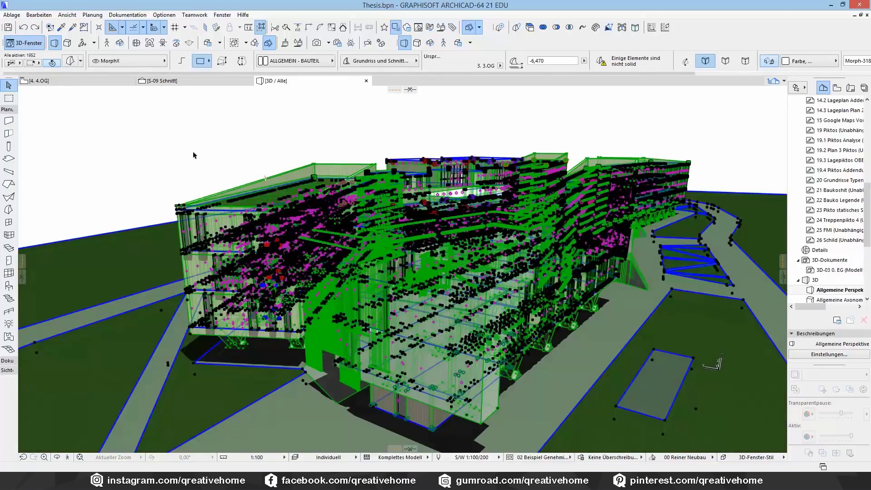
left_click(495, 402, "shift")
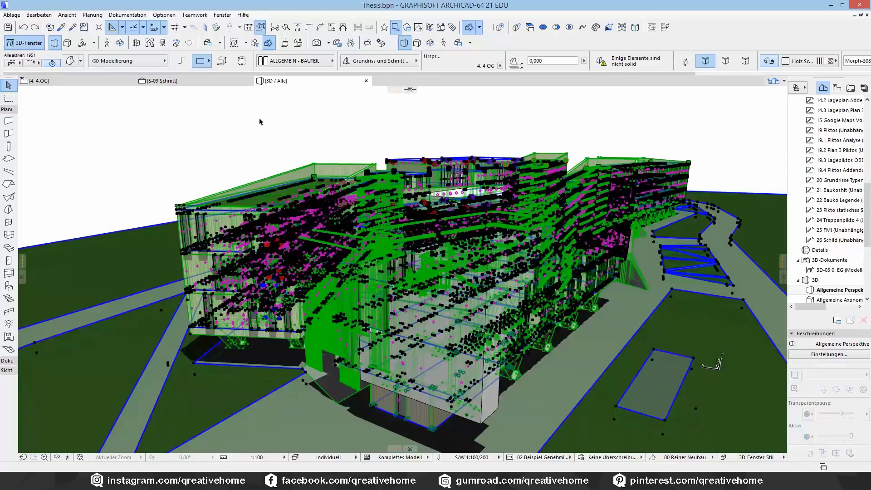
Open Solid Element Operations, take the selected elements as targets and clear the selection
right_click(176, 131)
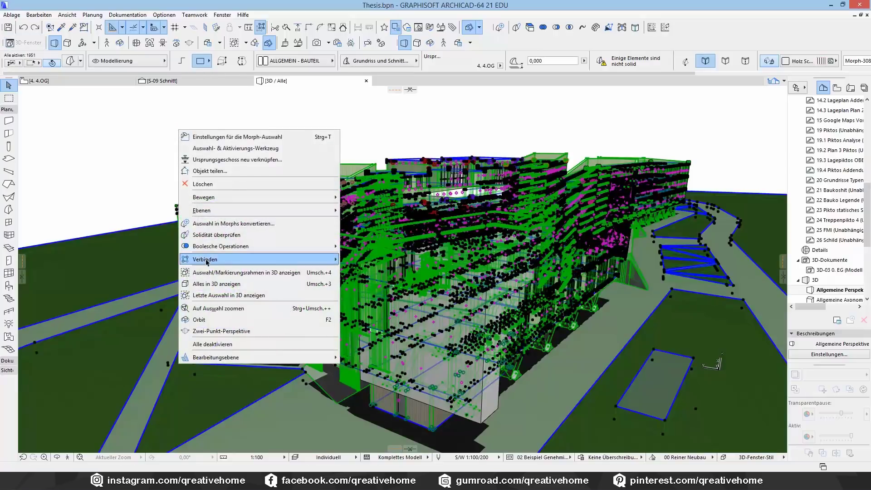
mouse_move(206, 262)
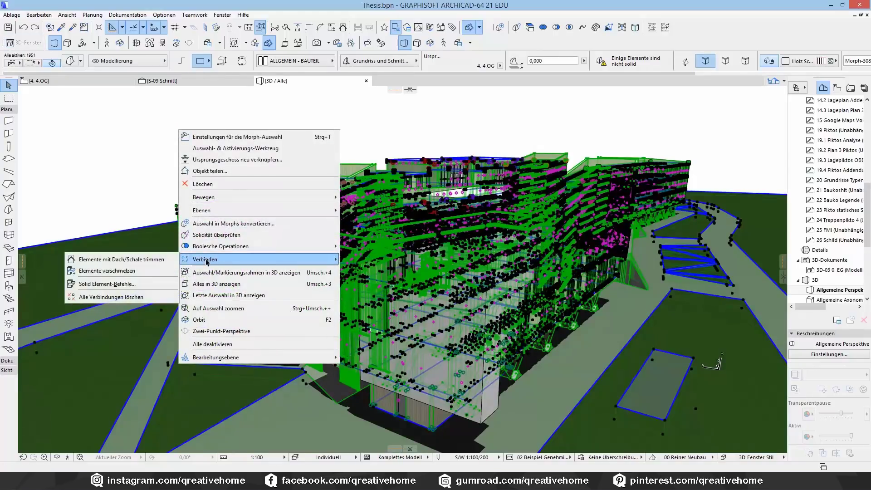
left_click(125, 287)
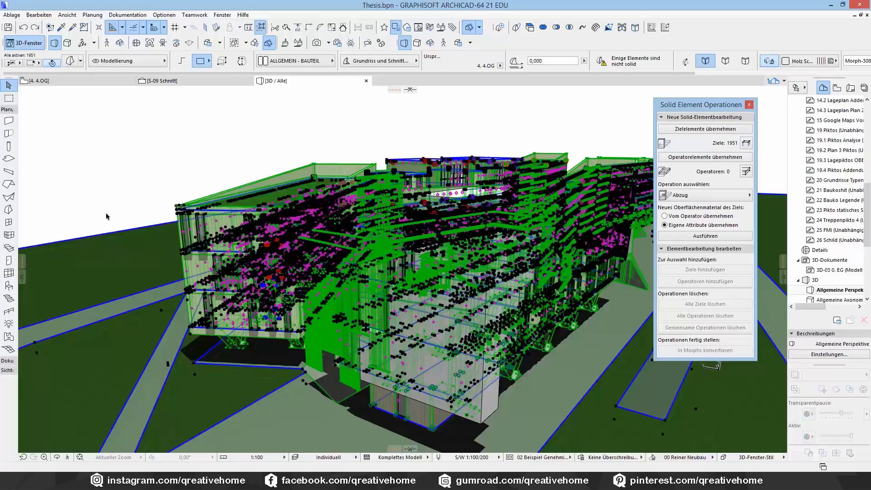
left_click(192, 150)
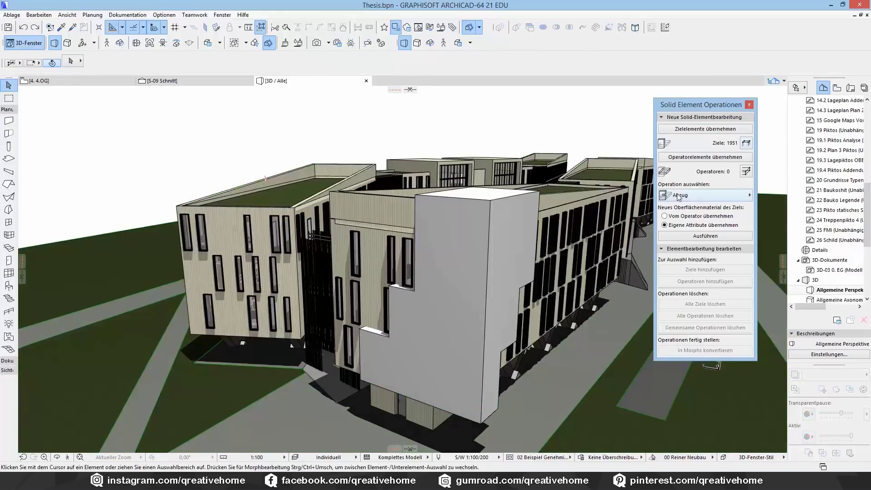
Set the stepped grey morph as the operator element of the solid operation and deselect it
left_click(495, 222)
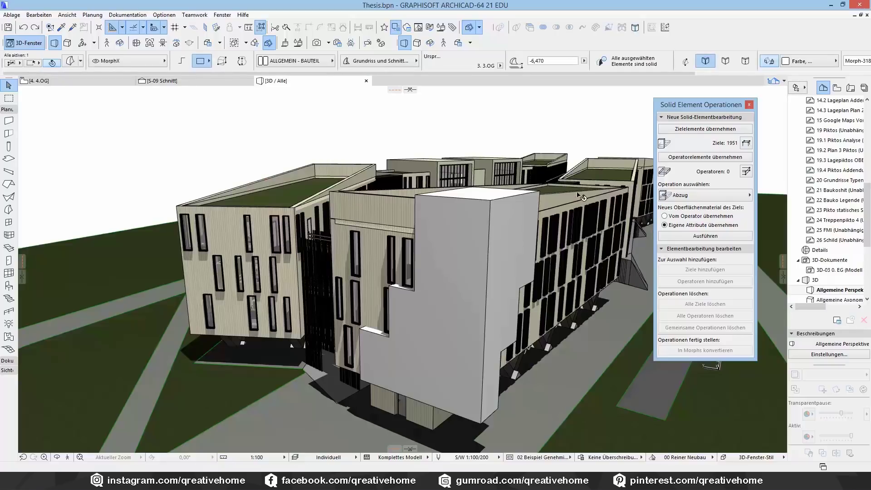
left_click(718, 159)
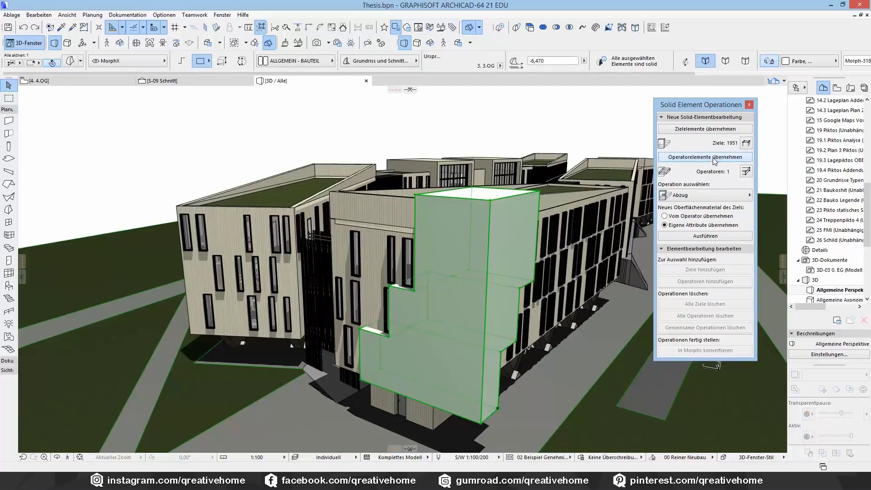
left_click(585, 120)
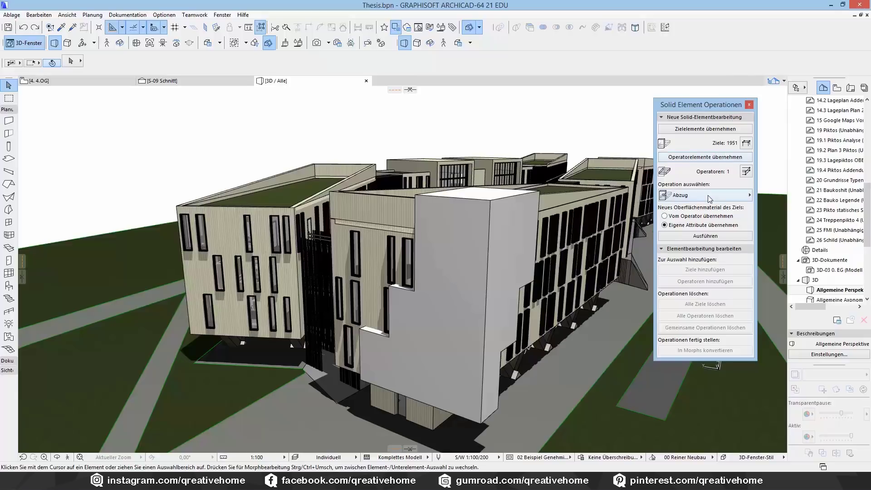
Subtract the morph from the target elements with the Abzug operation and clear the selection
left_click(683, 198)
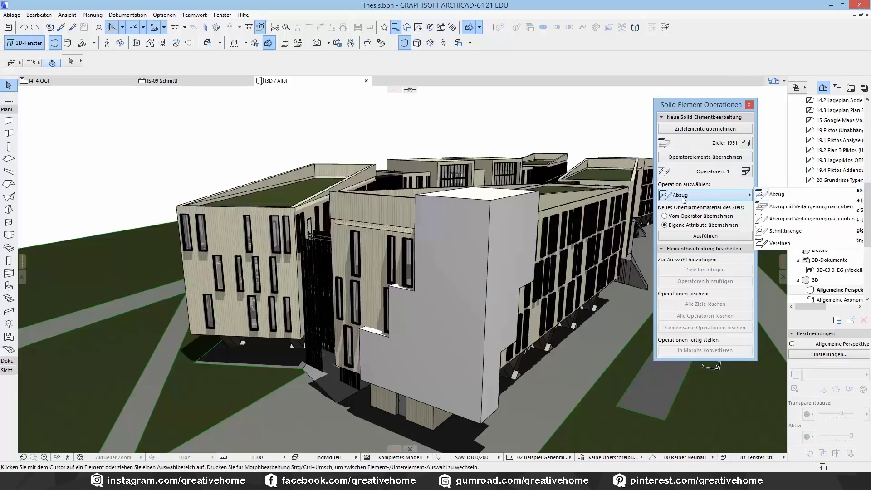
left_click(792, 199)
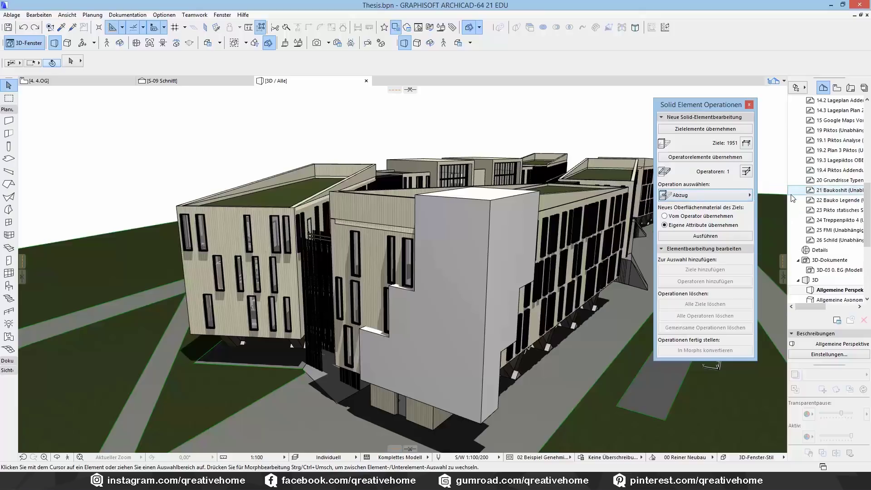
left_click(700, 238)
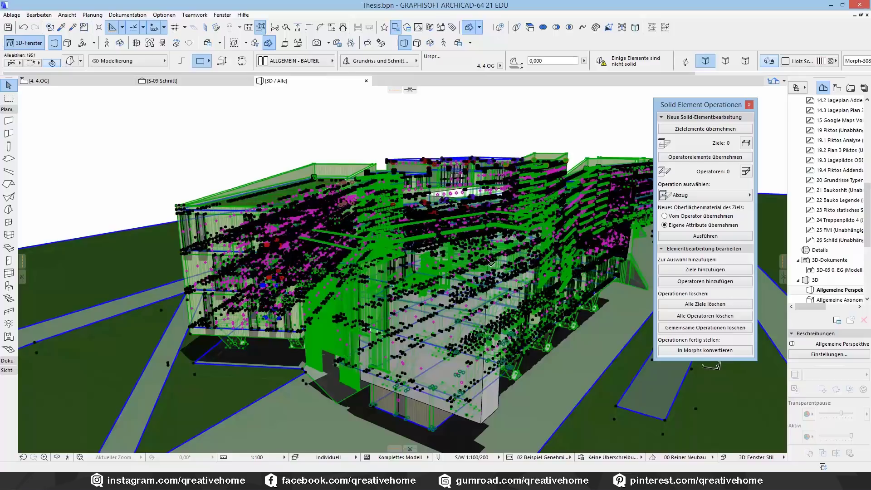
left_click(162, 156)
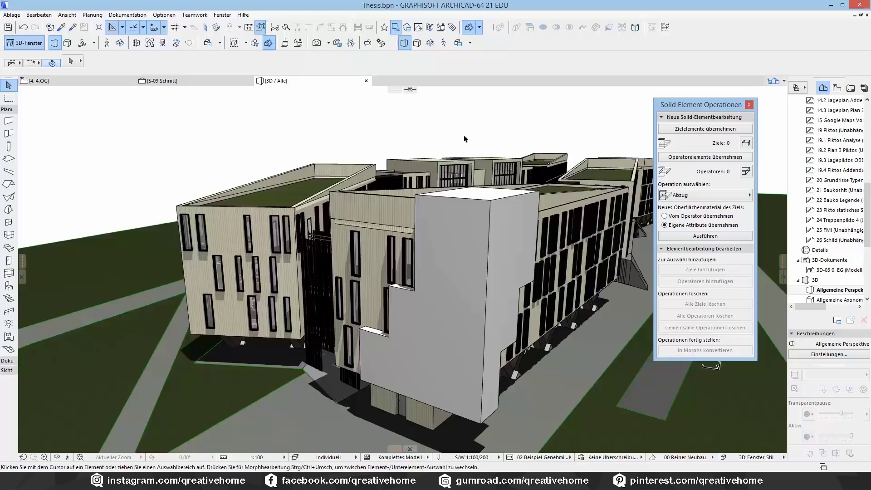
Examine the stepped morph and the adjoining facade windows at the building's corner close up and from several angles
middle_click_drag(442, 224, 397, 284, "shift")
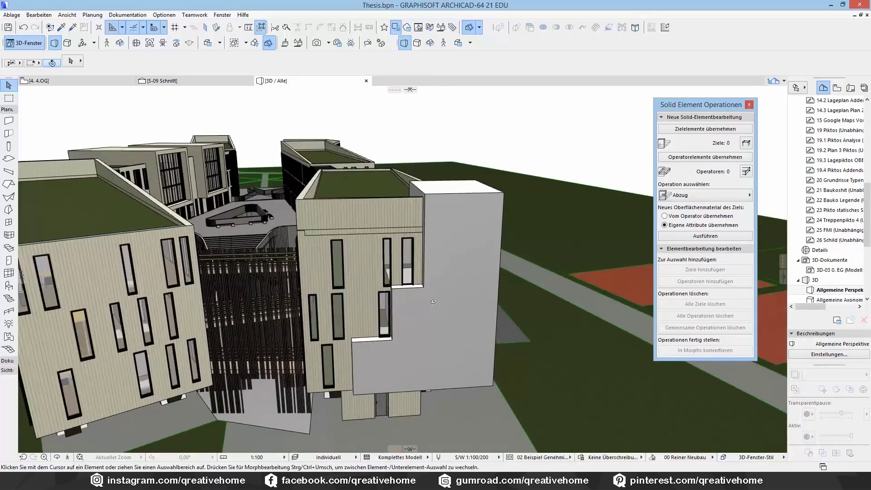
scroll(397, 284, "up", 10)
scroll(349, 278, "up", 6)
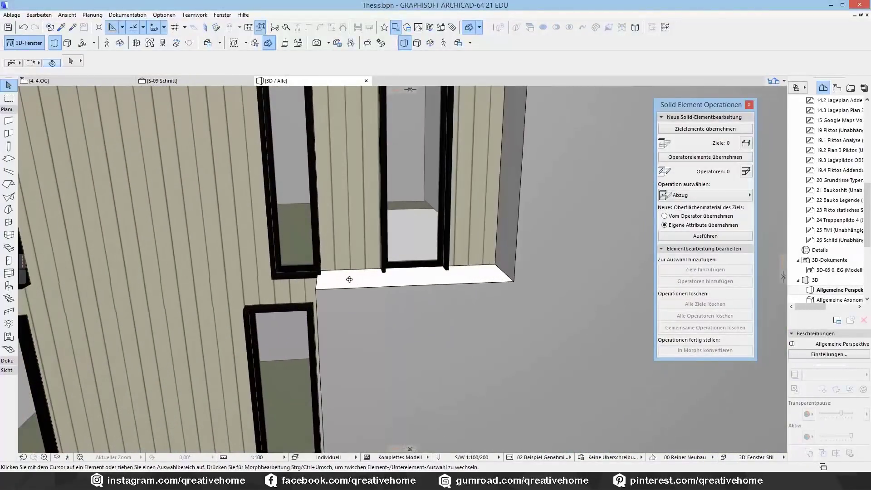
middle_click_drag(407, 286, 431, 287, "shift")
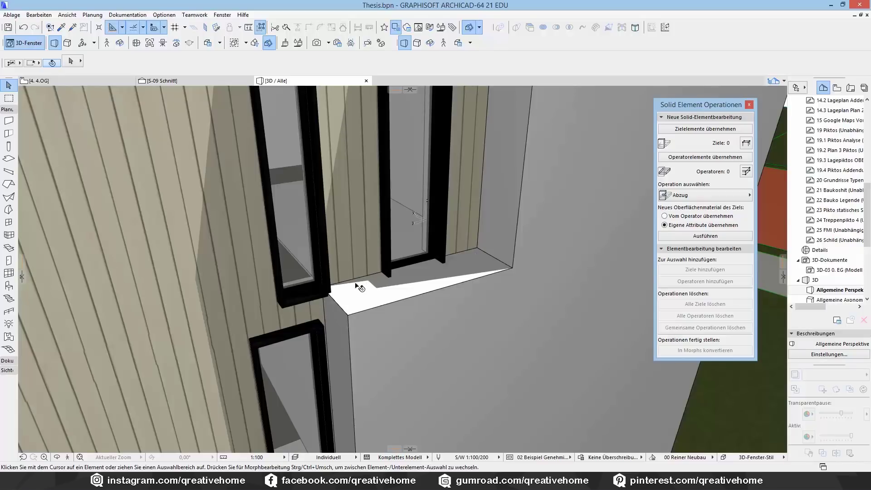
scroll(474, 297, "down", 3)
scroll(474, 298, "down", 5)
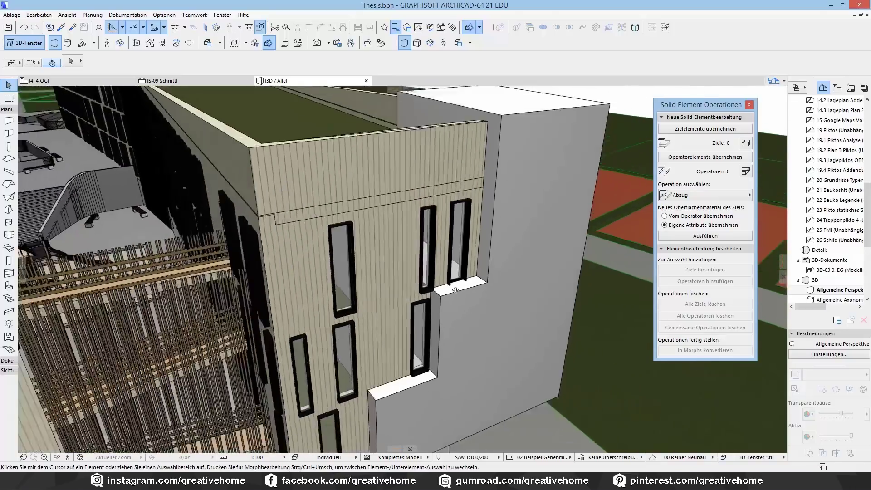
middle_click_drag(519, 301, 411, 288, "shift")
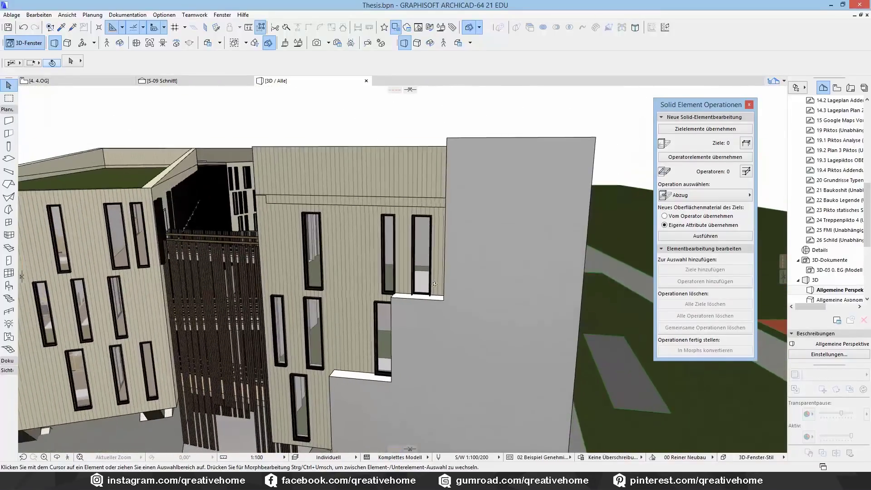
scroll(372, 277, "up", 3)
middle_click_drag(357, 263, 360, 264)
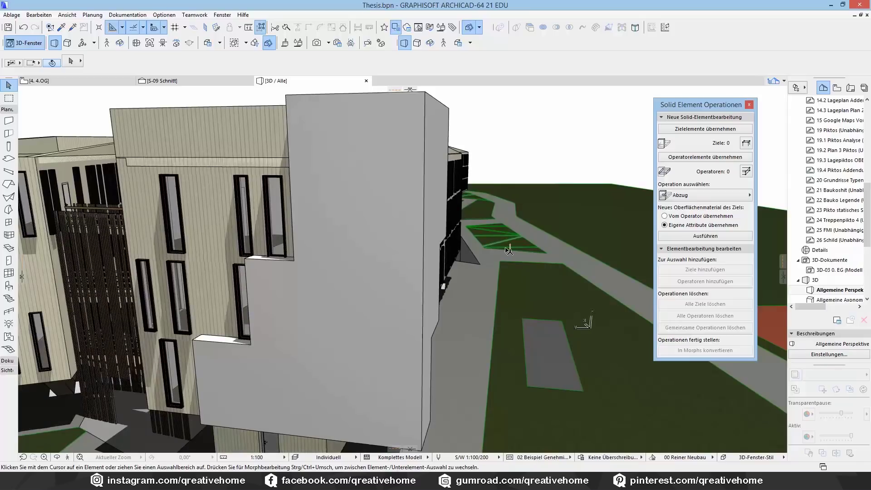
Hide the MorphX layer in the model's layer settings and apply the change
key("ctrl+l")
scroll(544, 235, "down", 4)
scroll(515, 217, "down", 8)
scroll(494, 220, "down", 1)
left_click(417, 151)
left_click(416, 148)
left_click(605, 286)
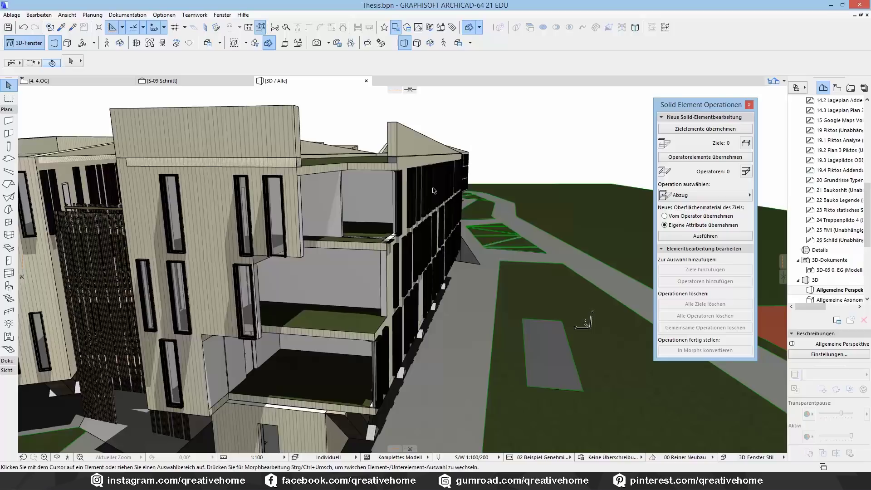
Examine the stepped cutout at the building's corner and the exposed rooms on each storey from several angles
middle_click_drag(434, 193, 356, 194, "shift")
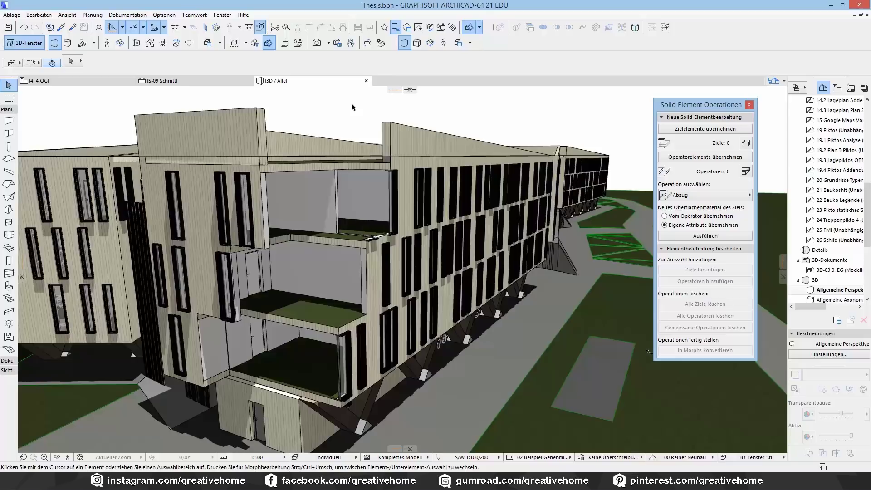
middle_click_drag(352, 107, 370, 124, "shift")
scroll(434, 319, "up", 1)
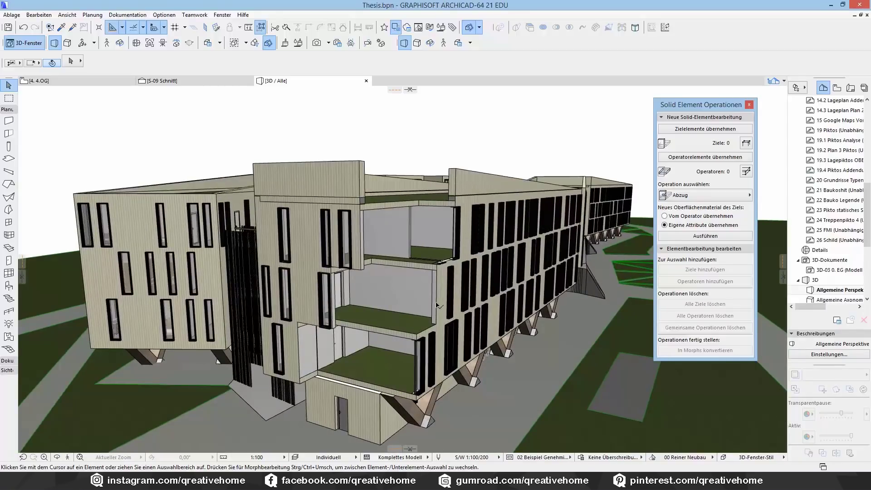
scroll(454, 299, "up", 4)
middle_click_drag(382, 270, 464, 297, "shift")
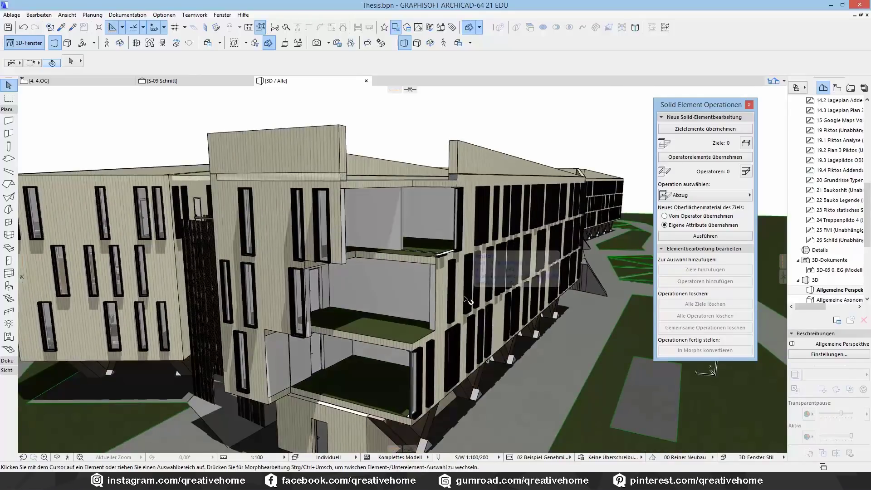
left_click(466, 283)
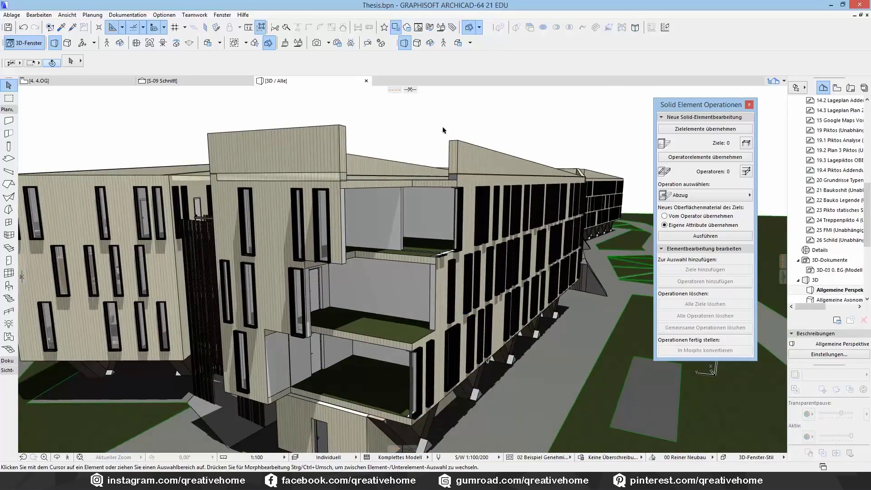
mouse_move(442, 130)
middle_mouse_down("shift")
mouse_move(453, 132)
mouse_move(428, 123)
mouse_move(435, 127)
middle_mouse_up("shift")
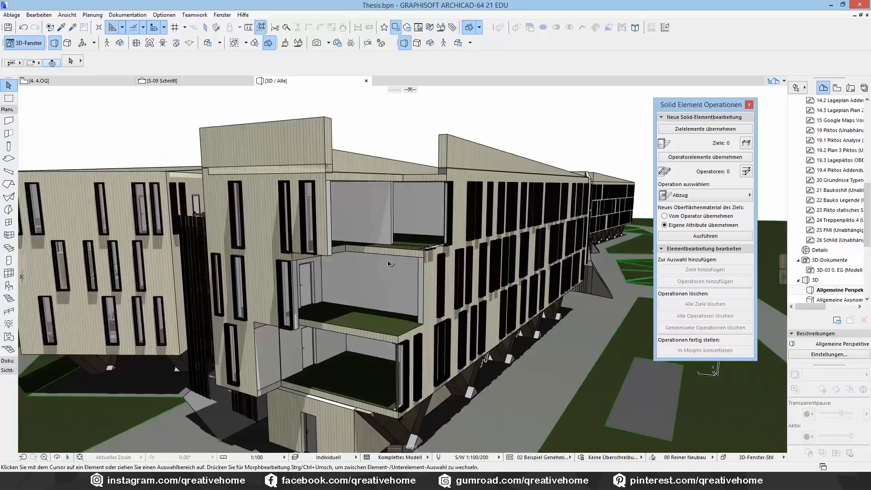
left_click(449, 292)
left_click_drag(419, 151, 562, 105)
middle_click_drag(561, 104, 556, 104, "shift")
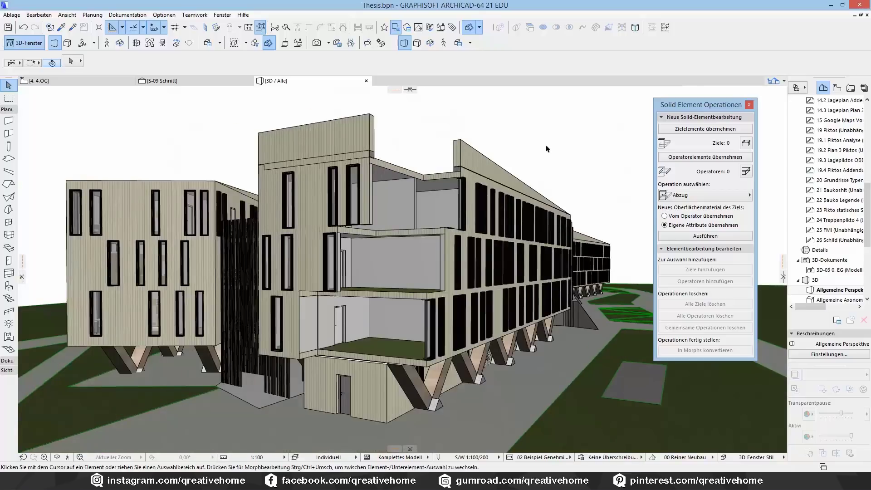
middle_click_drag(546, 149, 546, 149, "shift")
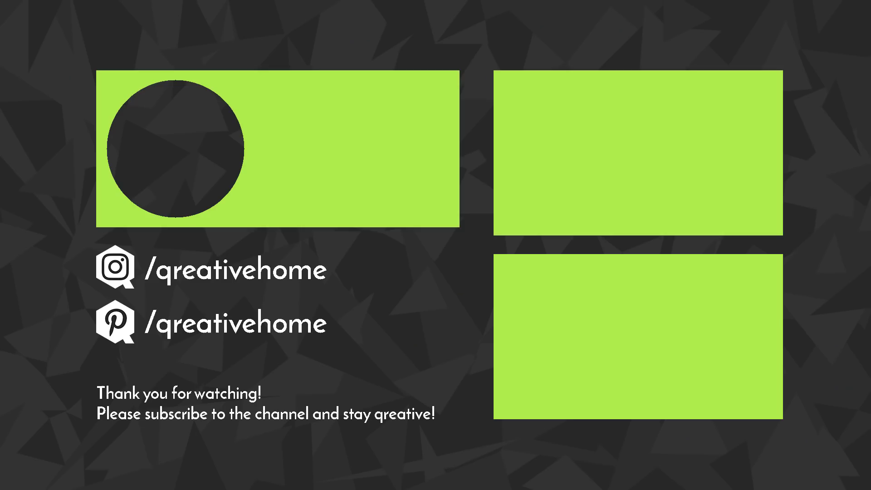